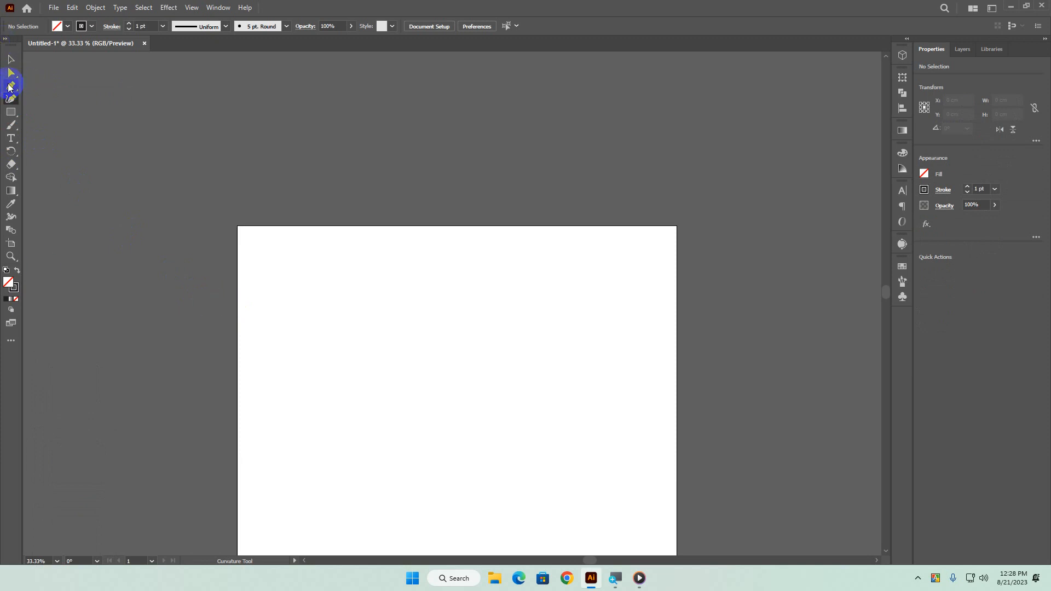
# - Draw a closed, straight-sided five-point shape in the upper part of the artboard with the Pen tool
pyautogui.click(11, 86)
pyautogui.moveTo(358, 302); pyautogui.dragTo(304, 214)
pyautogui.click(272, 221)
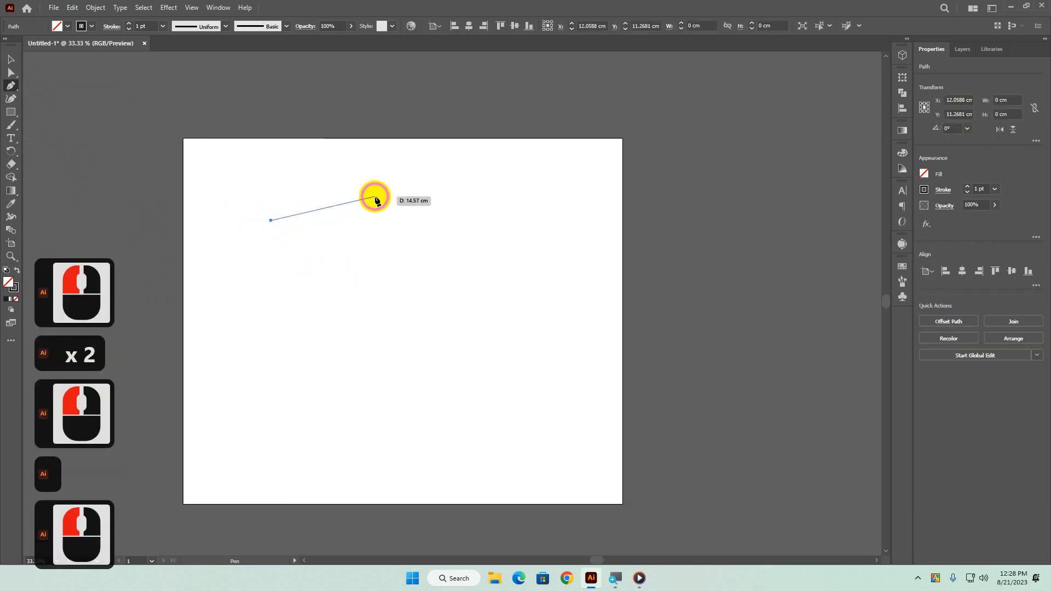
pyautogui.click(375, 197)
pyautogui.click(442, 254)
pyautogui.click(320, 292)
pyautogui.click(257, 244)
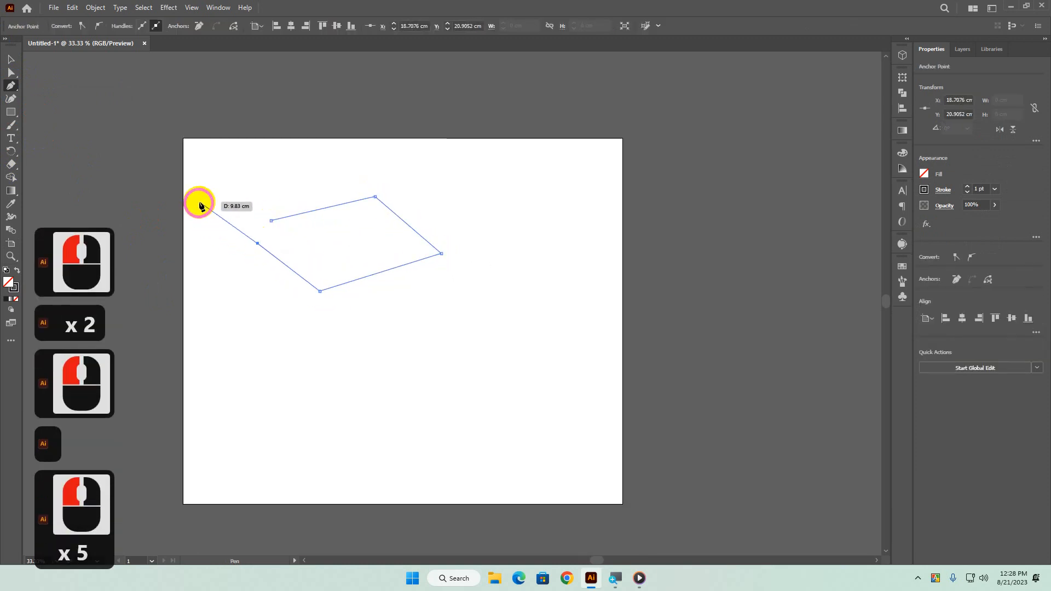
pyautogui.click(271, 221)
# - Draw a closed, self-crossing smooth shape around the five-point polygon with the Curvature tool, extending past the artboard's left edge
pyautogui.click(11, 98)
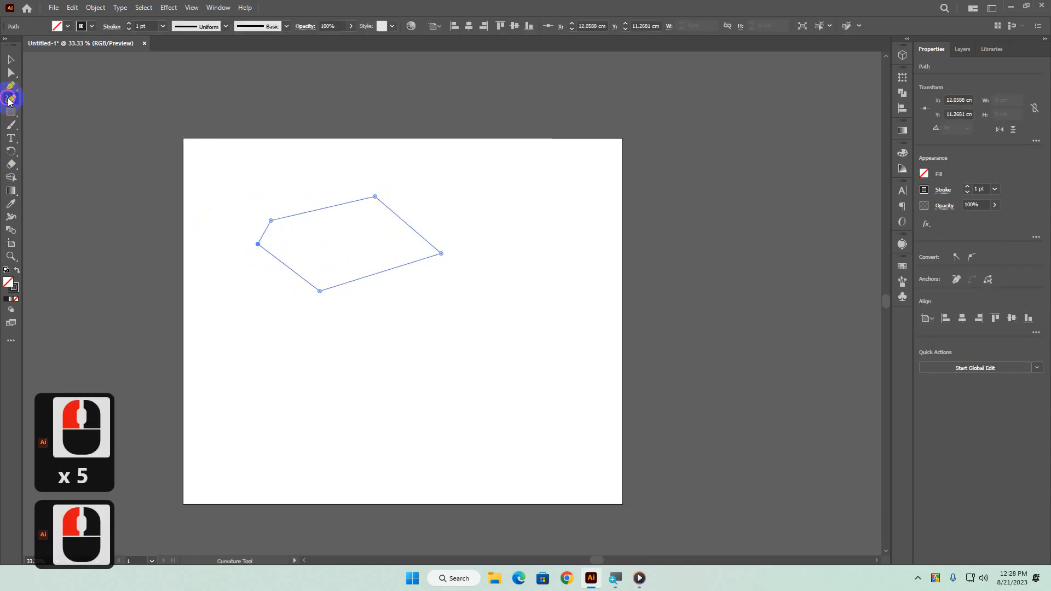
pyautogui.click(248, 174)
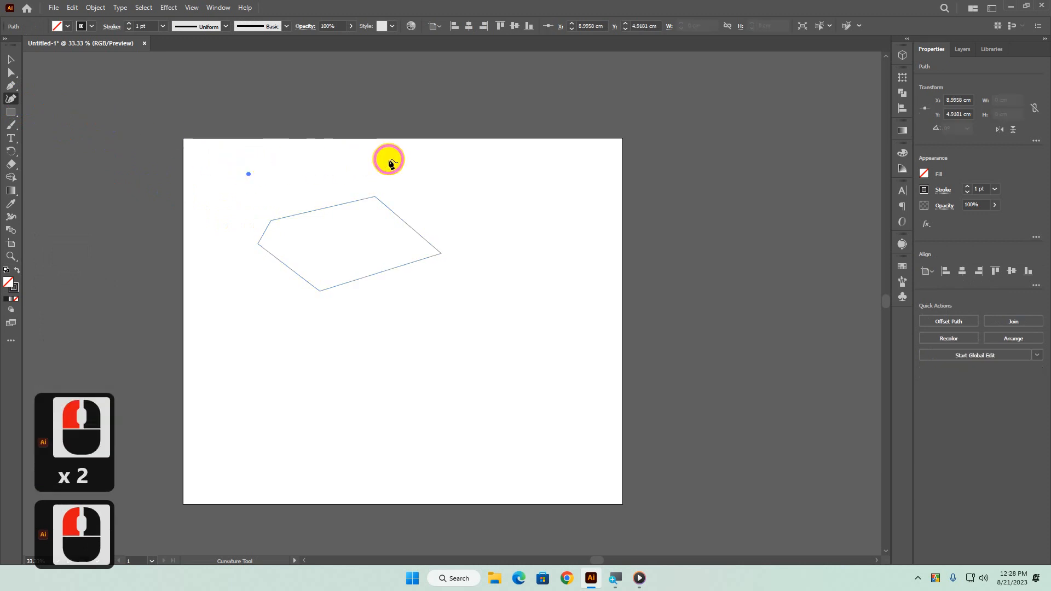
pyautogui.click(389, 159)
pyautogui.click(471, 253)
pyautogui.click(276, 287)
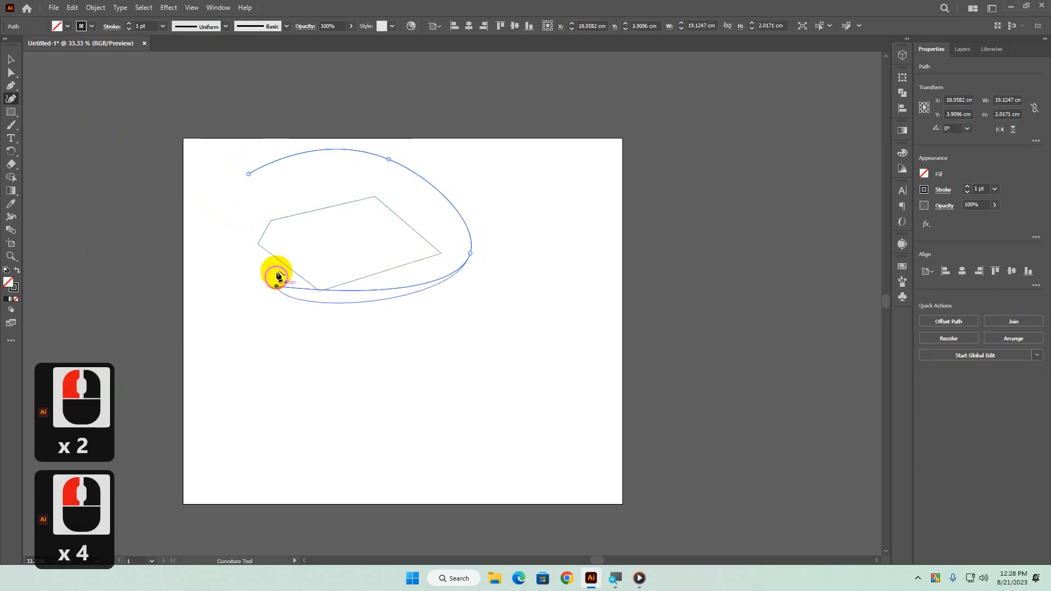
pyautogui.click(320, 190)
pyautogui.click(200, 238)
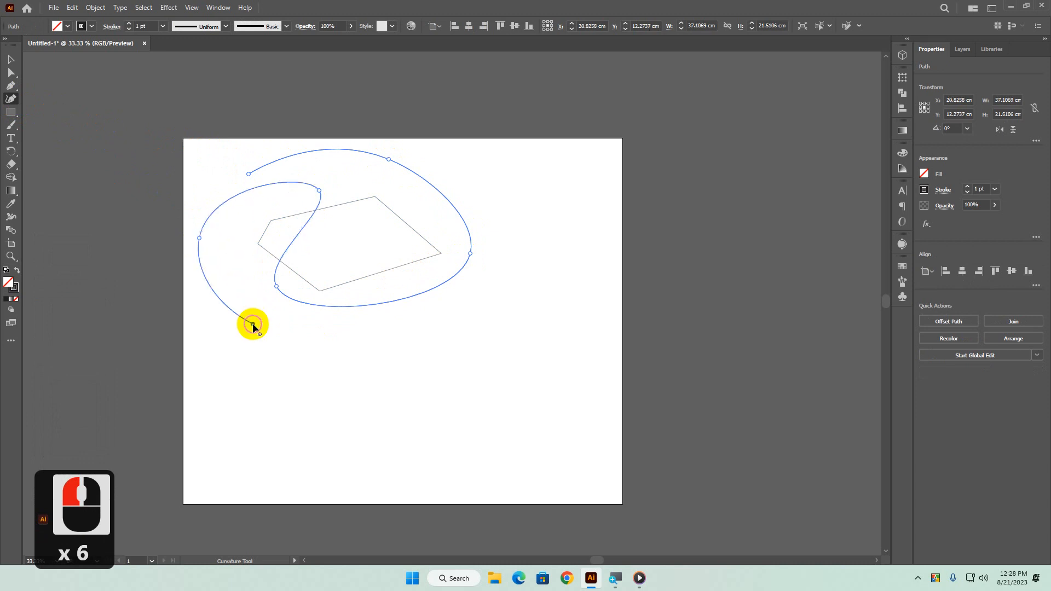
pyautogui.click(253, 324)
pyautogui.click(239, 226)
pyautogui.click(156, 165)
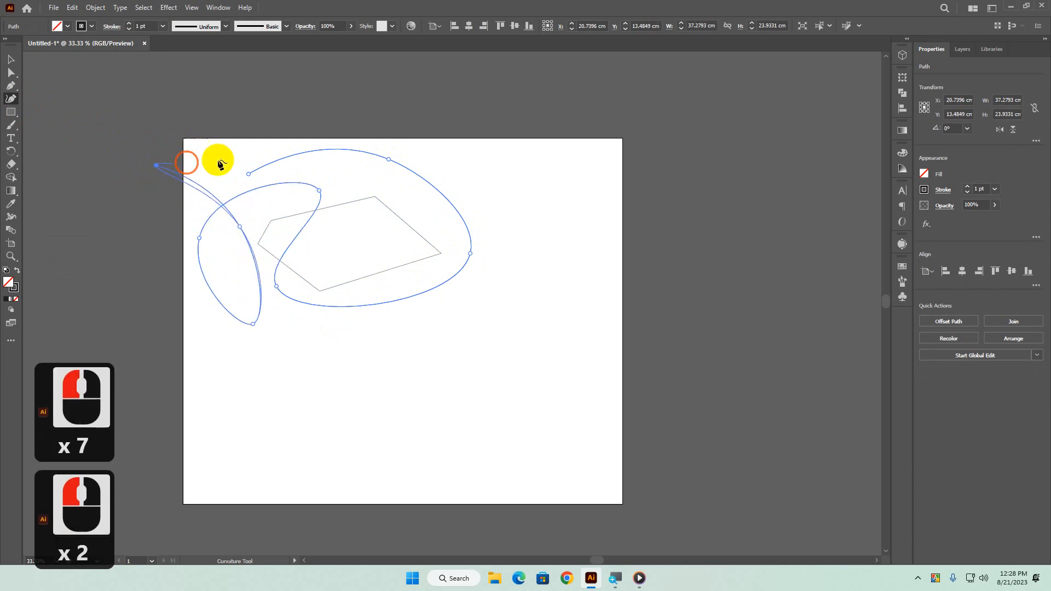
pyautogui.click(248, 174)
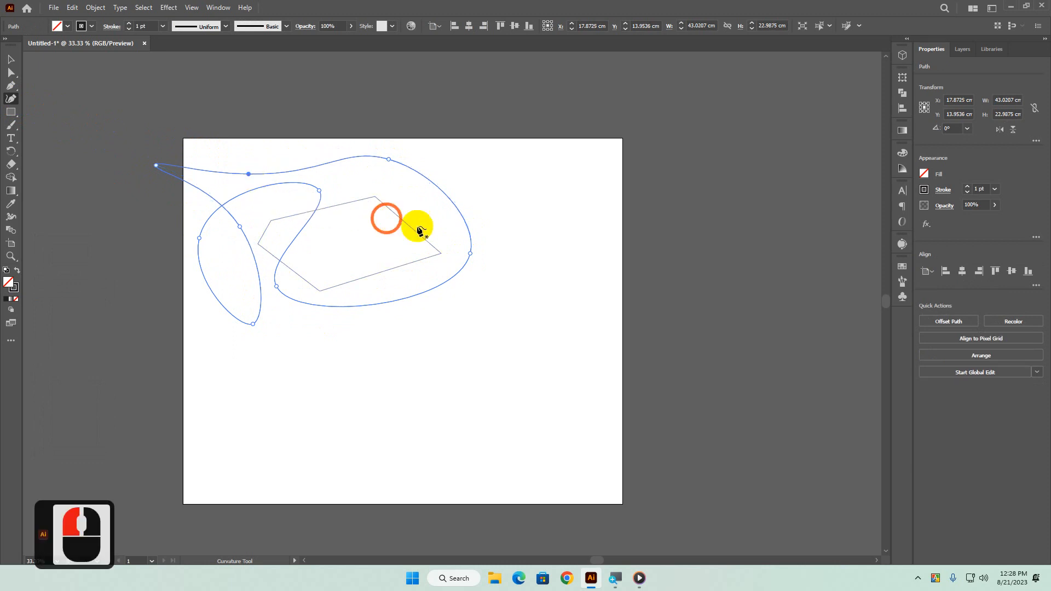
# - Start a new curvature path with two points to the right of the polygon
pyautogui.click(514, 179)
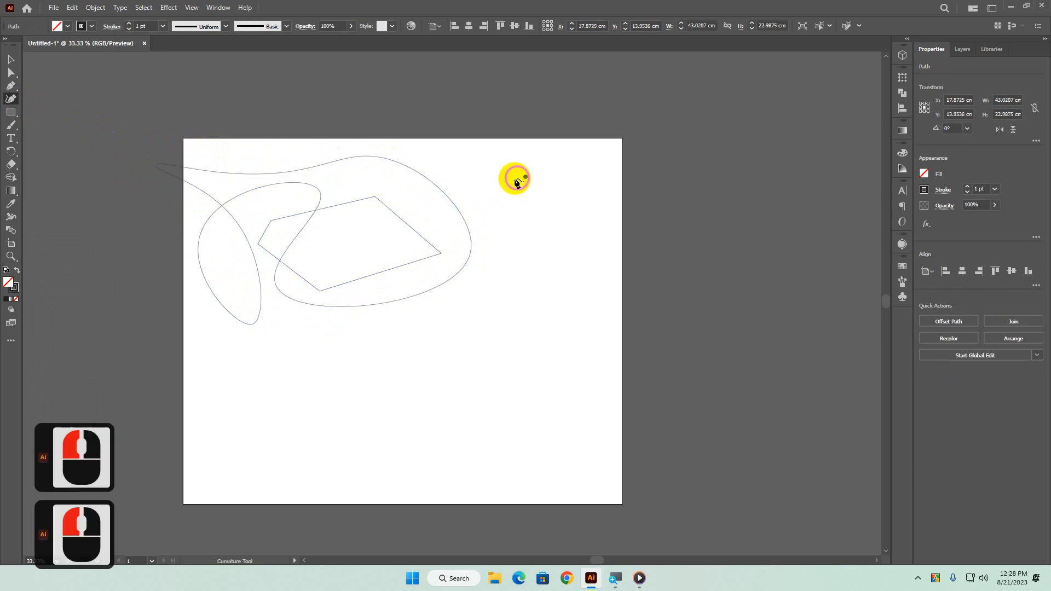
pyautogui.click(451, 227)
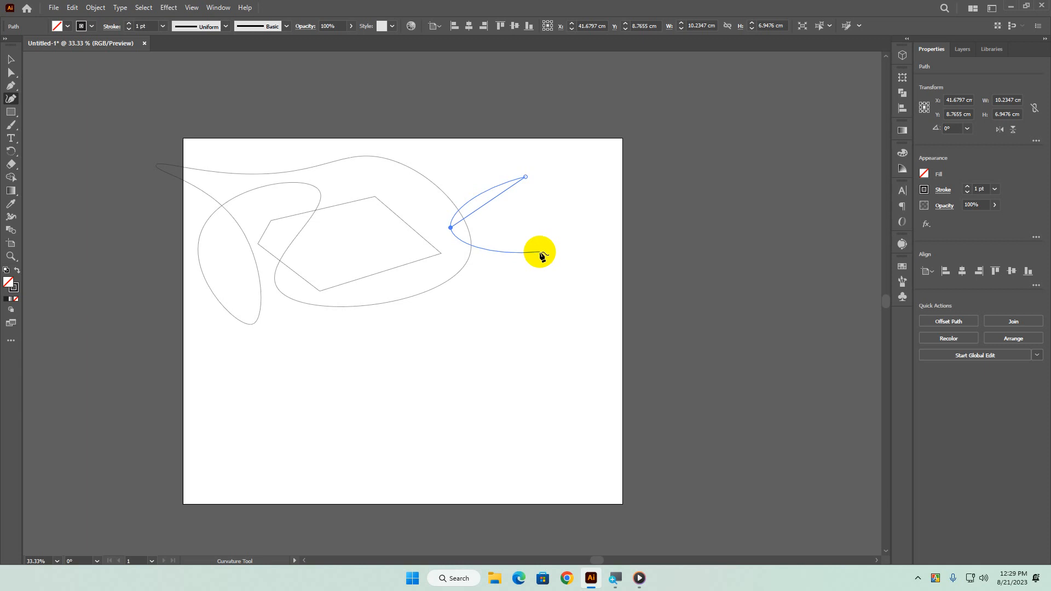
pyautogui.click(542, 254)
pyautogui.keyDown('alt'); pyautogui.scroll(1, 542, 254); pyautogui.keyUp('alt')
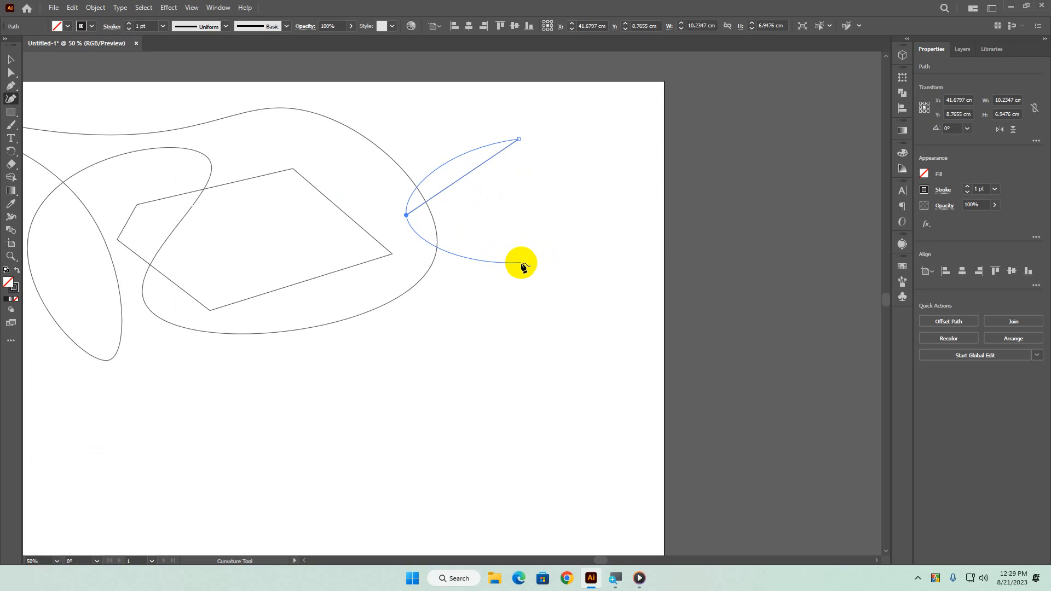
pyautogui.click(537, 248)
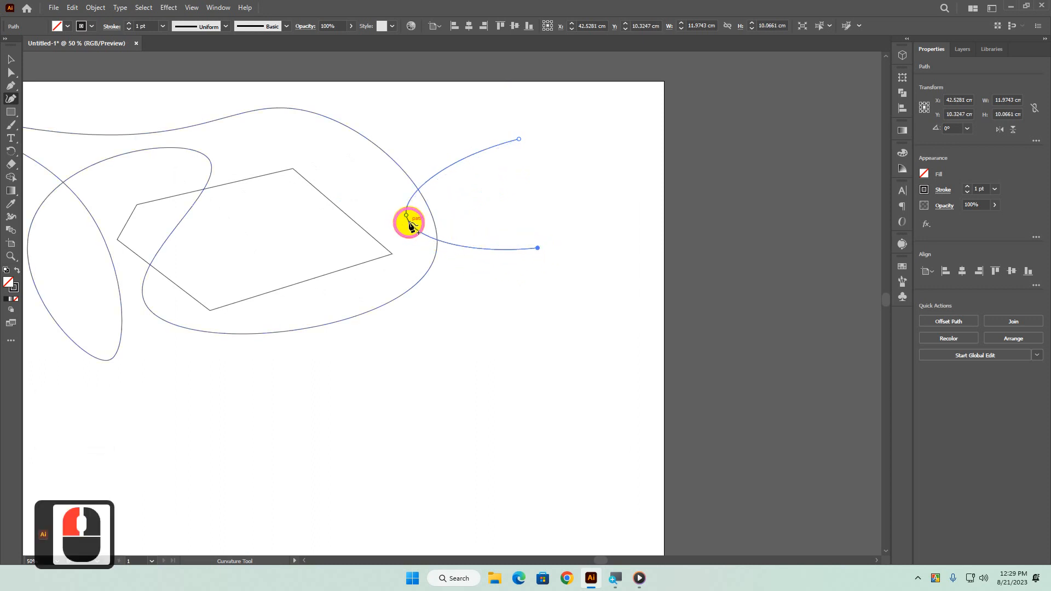
pyautogui.hotkey('ctrl', 'z')
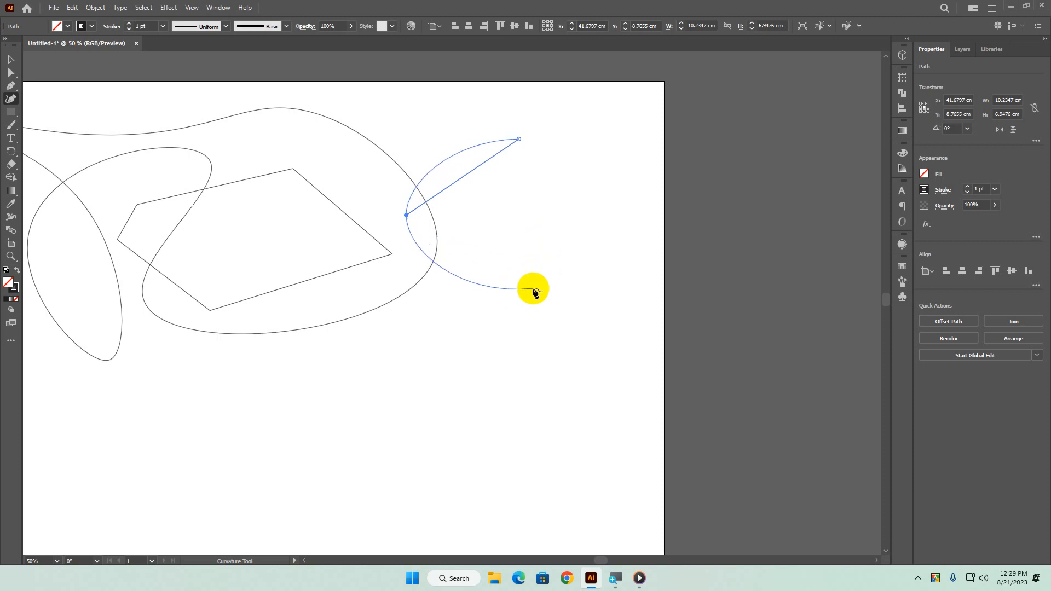
# - Continue the open curvature path with five corner points, forming straight zigzag segments up toward the artboard's top edge
pyautogui.press('alt')
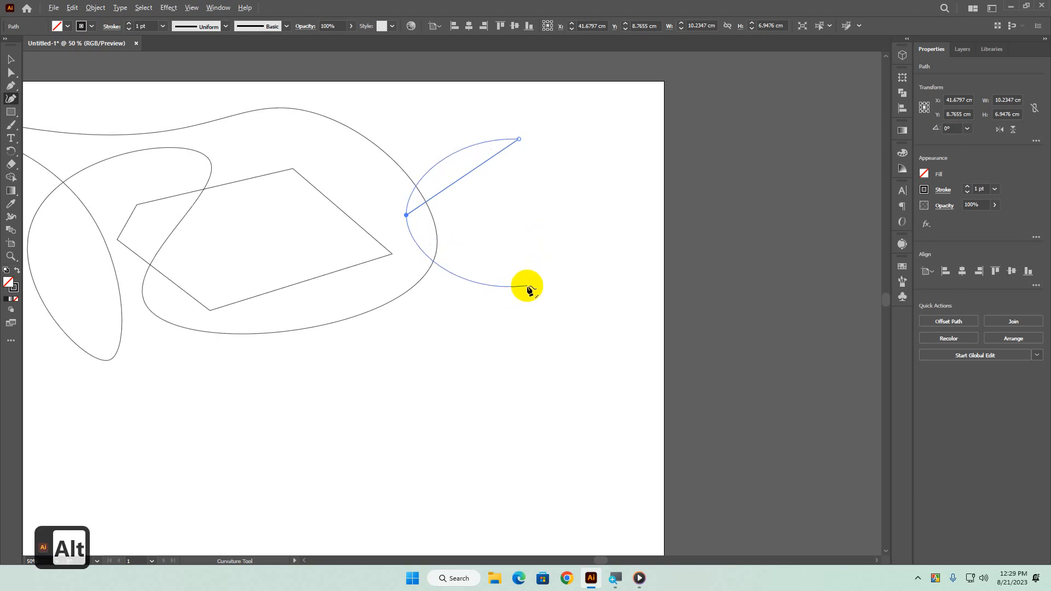
pyautogui.keyDown('alt'); pyautogui.click(528, 287); pyautogui.keyUp('alt')
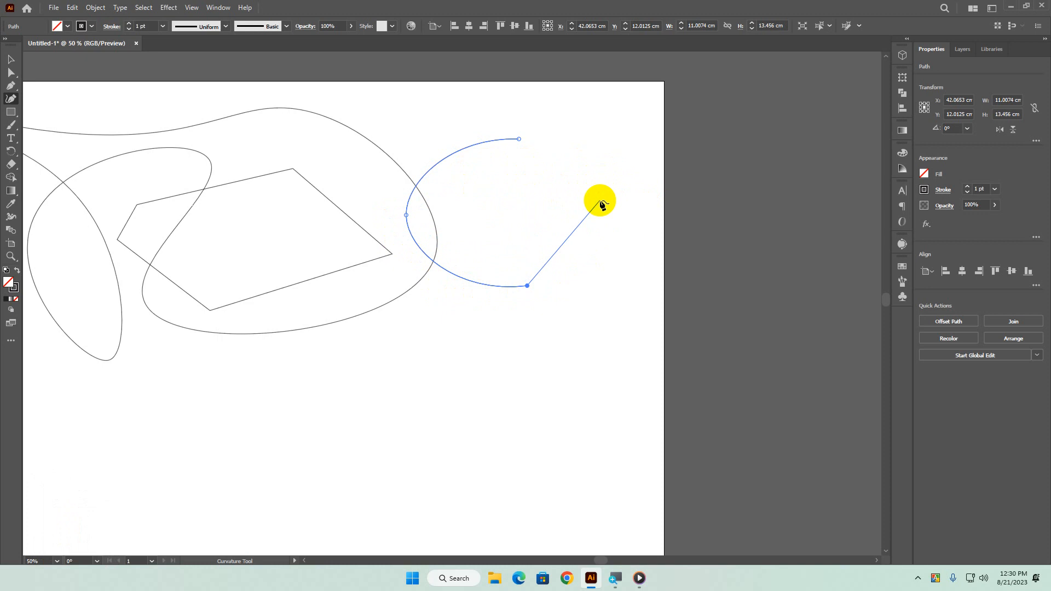
pyautogui.keyDown('alt'); pyautogui.click(598, 197); pyautogui.keyUp('alt')
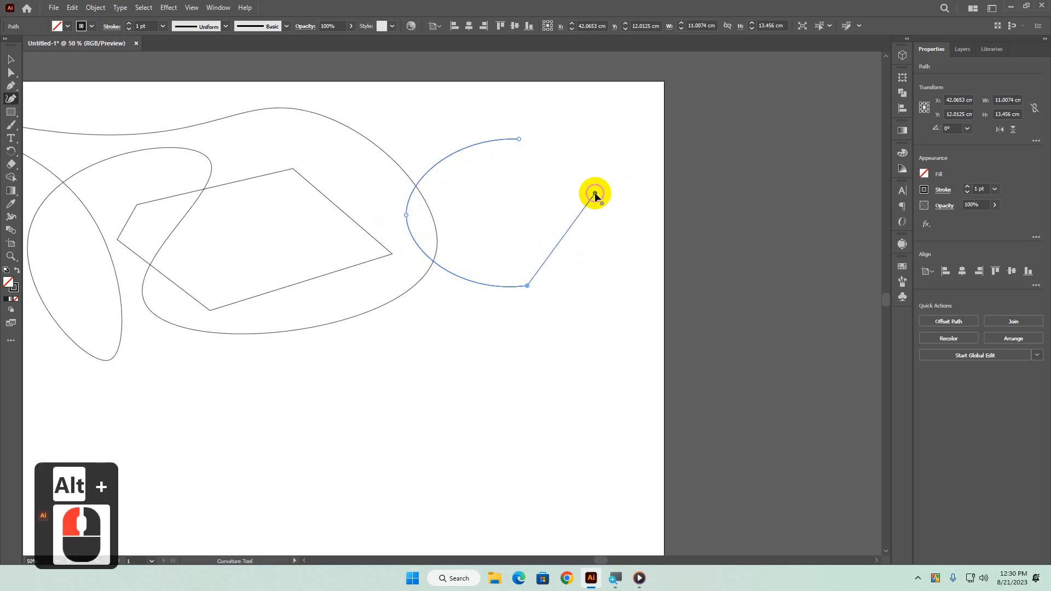
pyautogui.keyDown('alt'); pyautogui.click(595, 194); pyautogui.keyUp('alt')
pyautogui.keyDown('alt'); pyautogui.click(483, 189); pyautogui.keyUp('alt')
pyautogui.keyDown('alt'); pyautogui.click(435, 117); pyautogui.keyUp('alt')
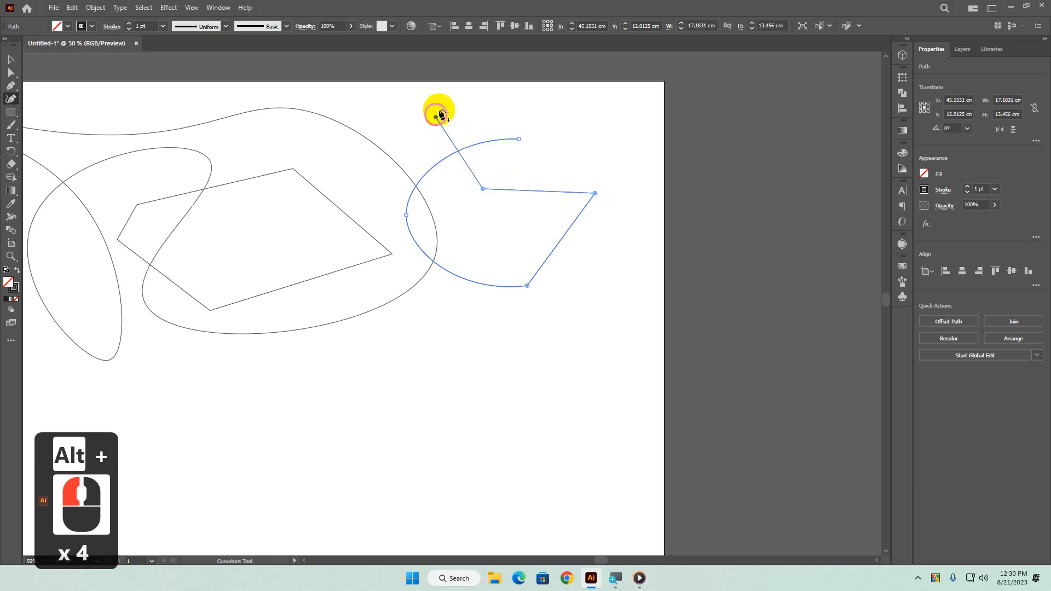
pyautogui.keyDown('alt'); pyautogui.click(576, 102); pyautogui.keyUp('alt')
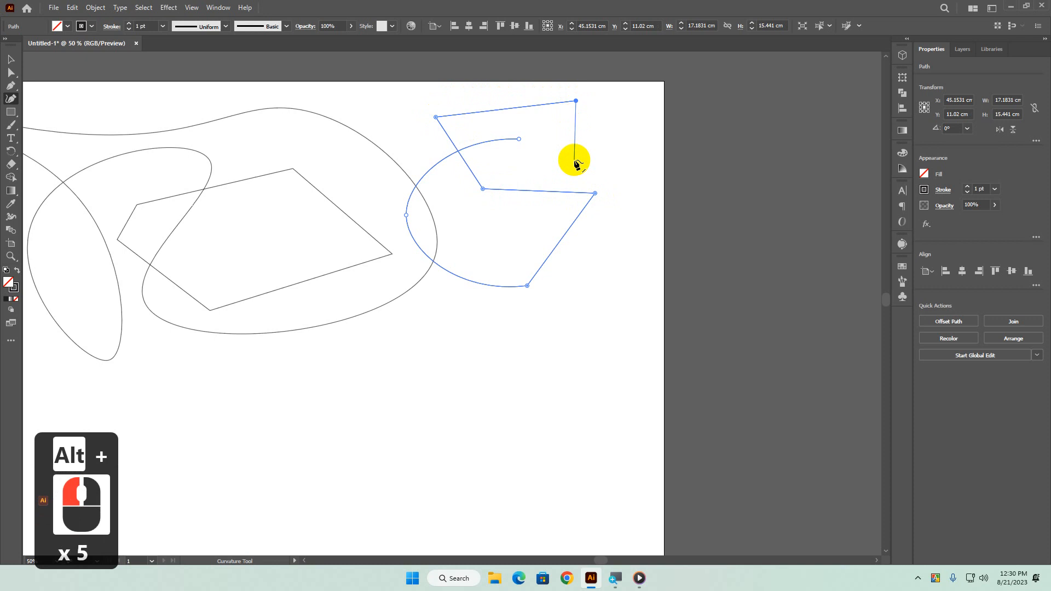
# - Add three smooth points after the last corner point and close the path at its starting point
pyautogui.click(561, 161)
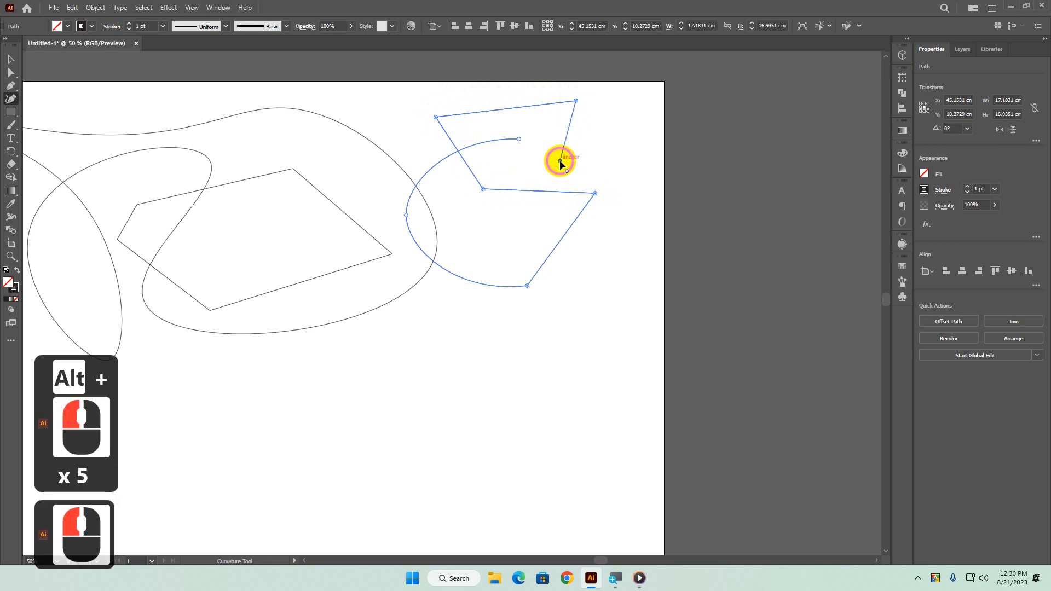
pyautogui.click(507, 156)
pyautogui.click(478, 92)
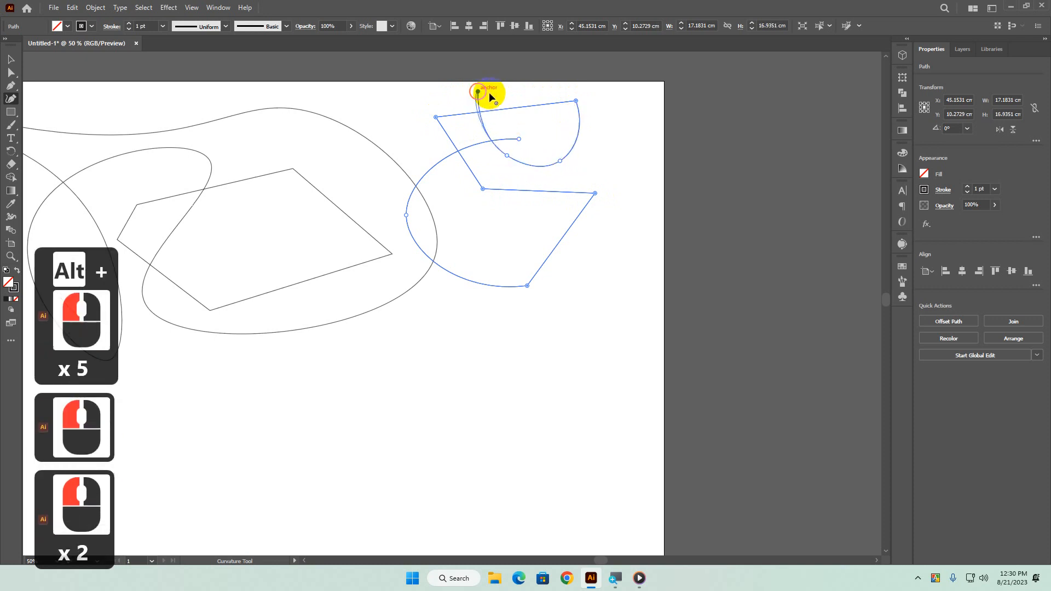
pyautogui.click(519, 140)
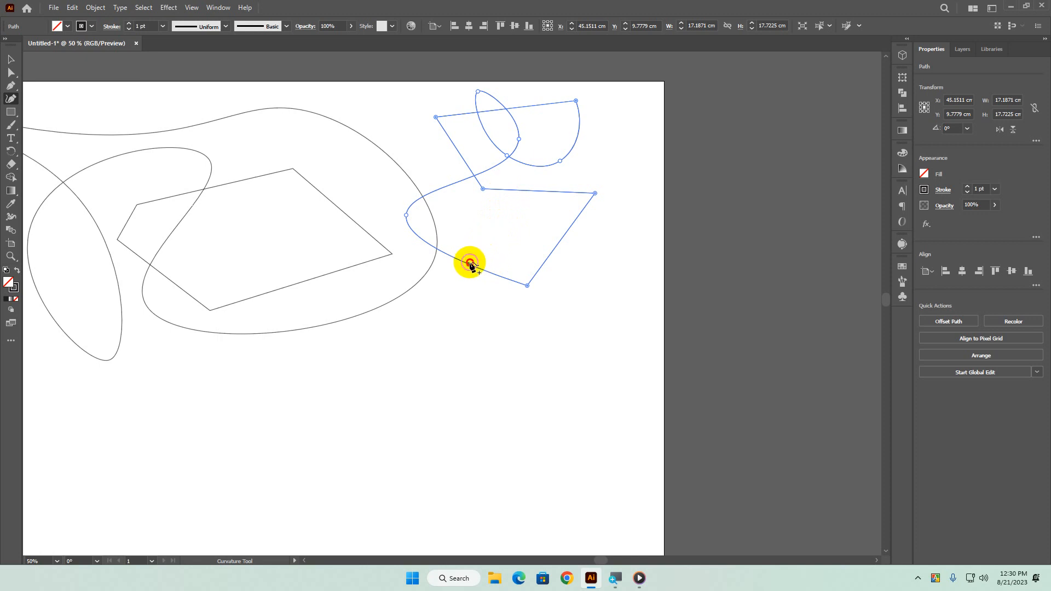
# - Add anchor points on the path's lower curve and straight middle edge, pulling the lower curve's point up and inward
pyautogui.moveTo(471, 265); pyautogui.dragTo(475, 240)
pyautogui.moveTo(533, 192)
pyautogui.mouseDown()
pyautogui.moveTo(534, 206)
pyautogui.moveTo(532, 192)
pyautogui.mouseUp()
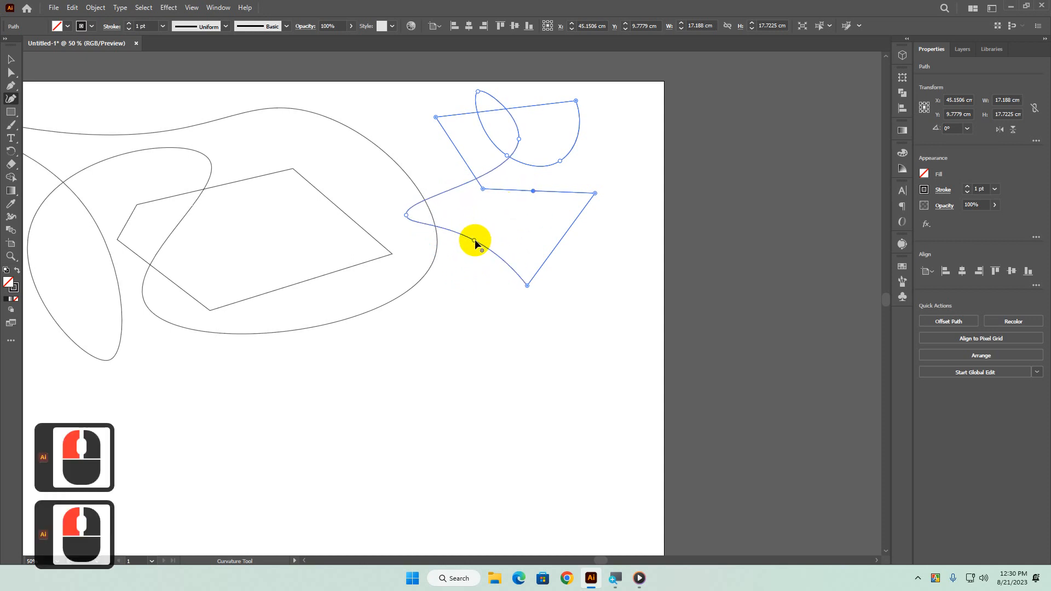
pyautogui.moveTo(474, 241); pyautogui.dragTo(508, 217)
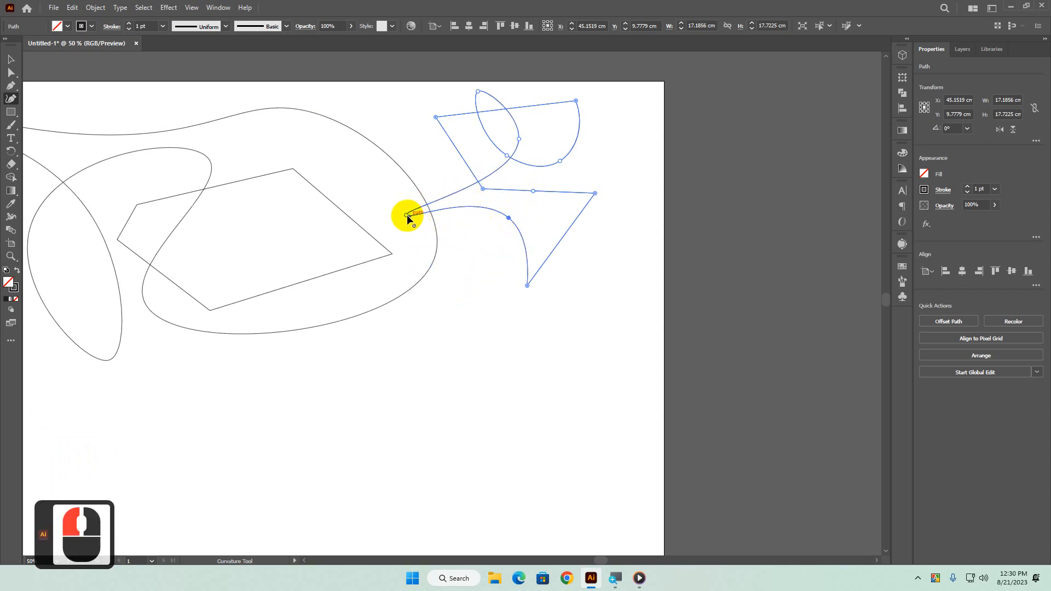
# - Reposition the path's leftmost smooth point and two middle corner points, and add an anchor point on the slanted left edge
pyautogui.moveTo(407, 215); pyautogui.dragTo(498, 274)
pyautogui.moveTo(594, 193); pyautogui.dragTo(558, 224)
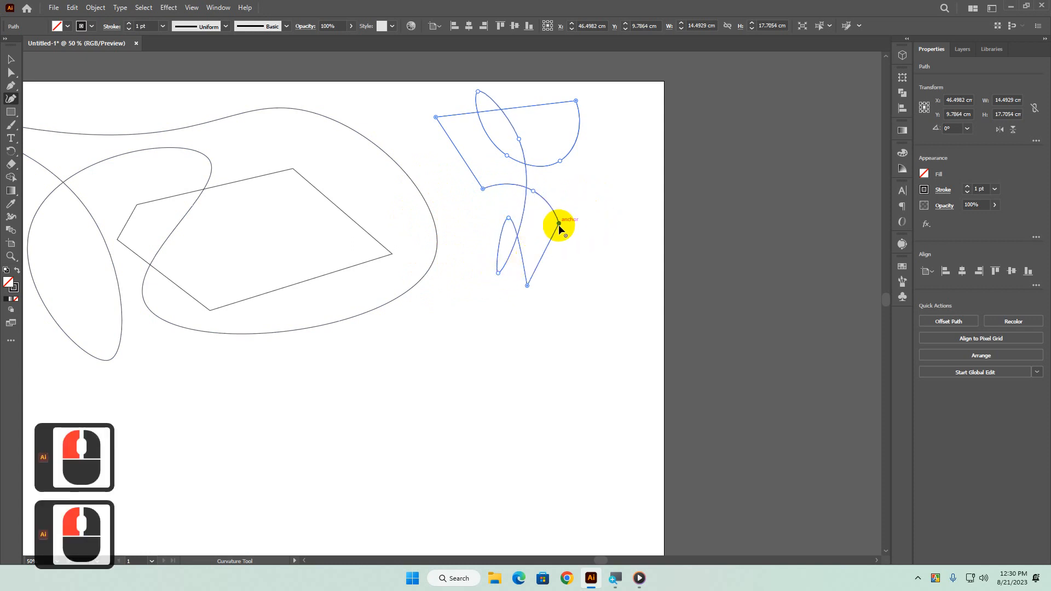
pyautogui.moveTo(483, 189); pyautogui.dragTo(474, 193)
pyautogui.click(475, 190)
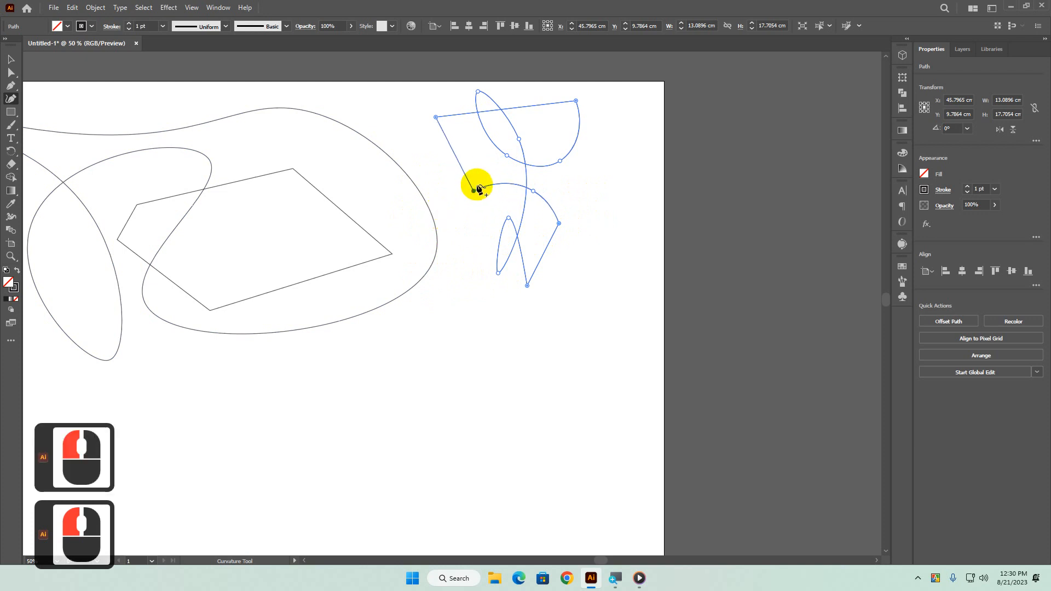
pyautogui.click(452, 152)
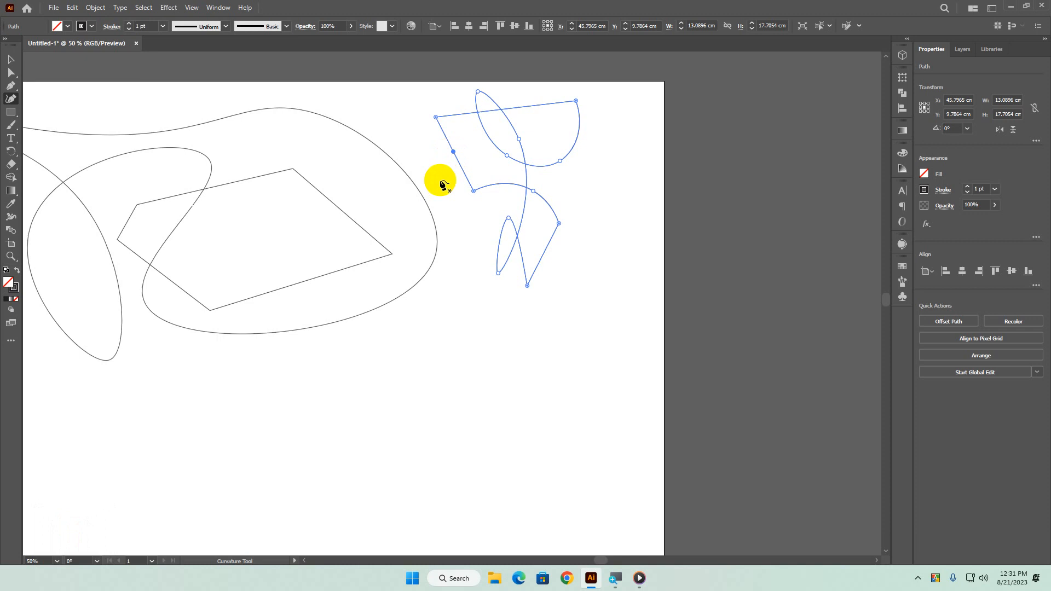
pyautogui.click(469, 208)
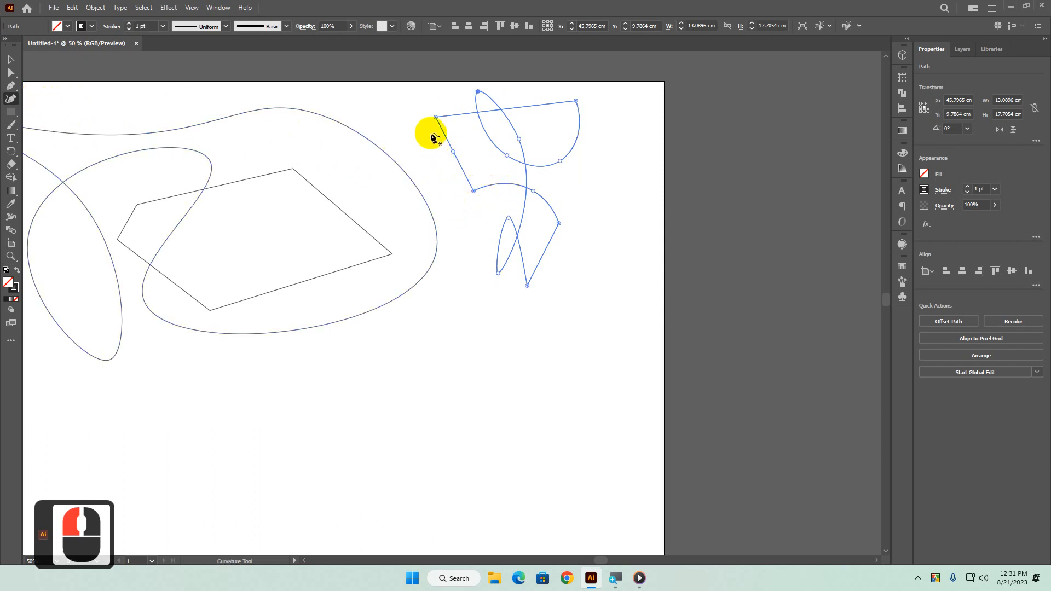
# - Draw another closed Curvature tool path that combines straight corner segments with smooth curves, overlapping the large curved shape's right side
pyautogui.click(353, 173)
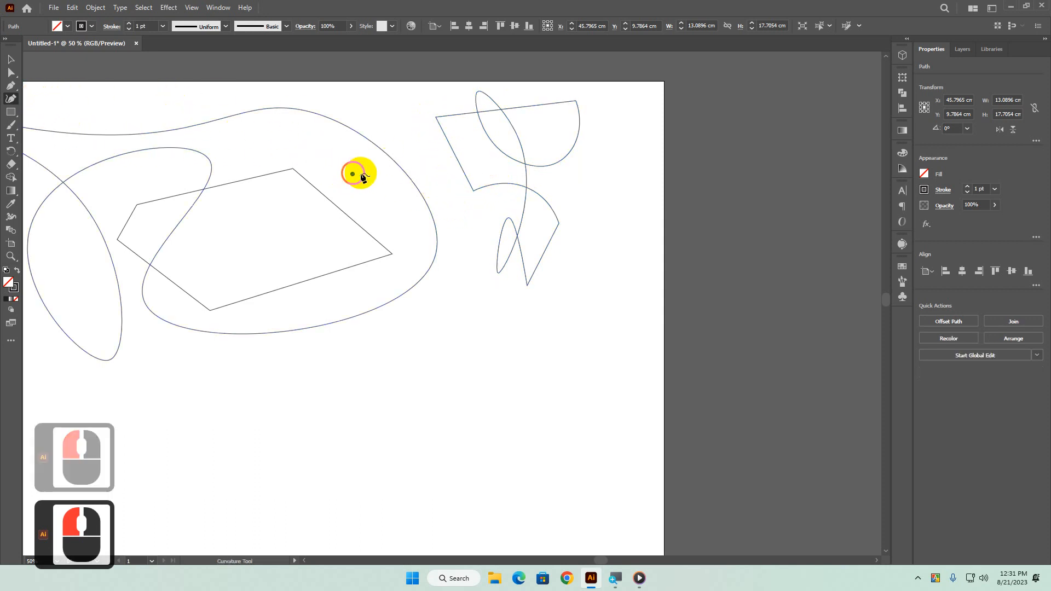
pyautogui.keyDown('alt'); pyautogui.click(453, 215); pyautogui.keyUp('alt')
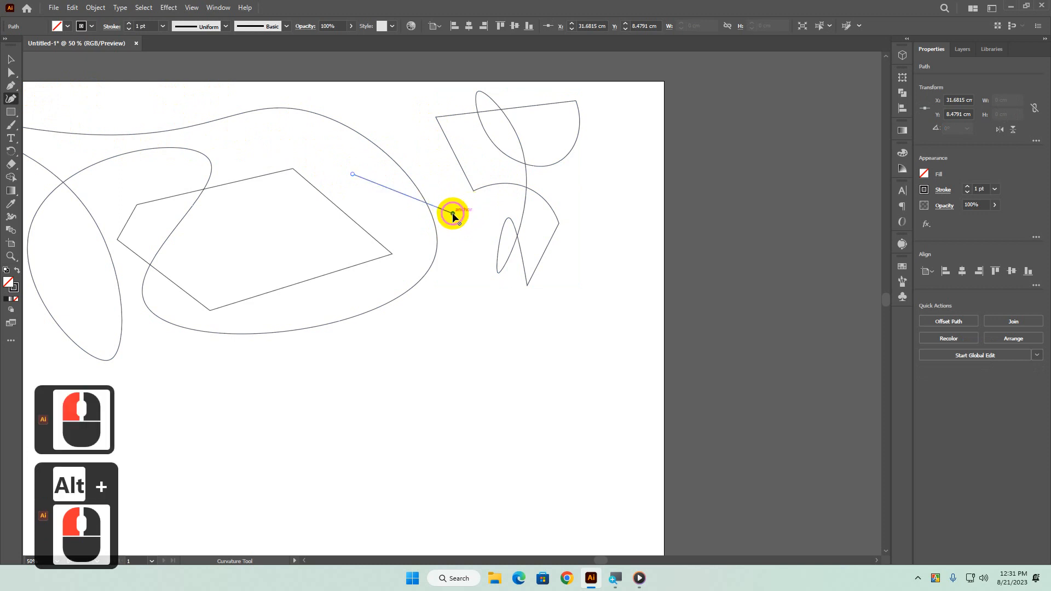
pyautogui.keyDown('alt'); pyautogui.doubleClick(381, 285); pyautogui.keyUp('alt')
pyautogui.doubleClick(486, 355)
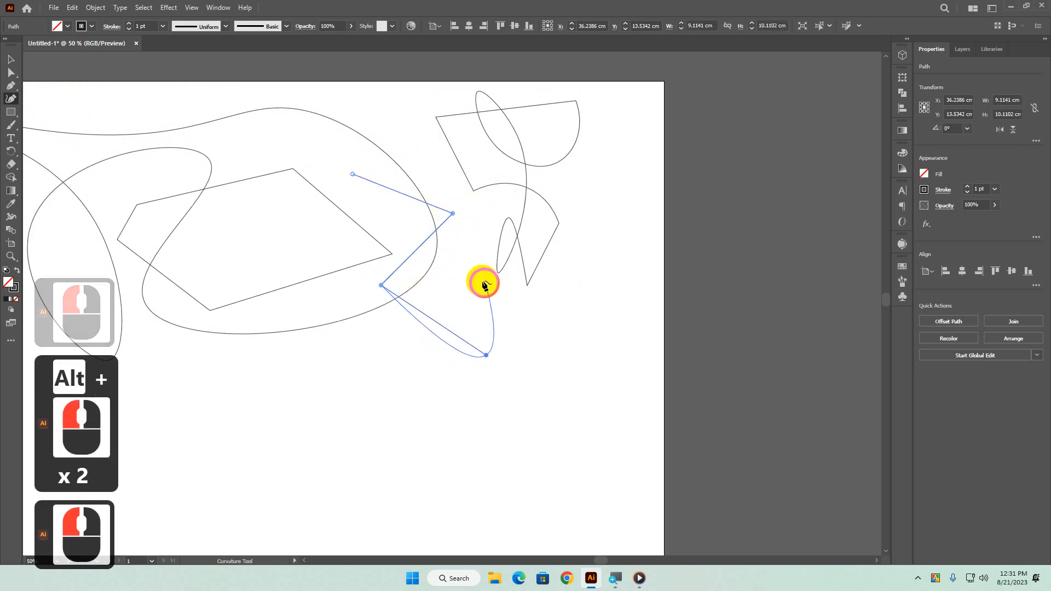
pyautogui.click(480, 280)
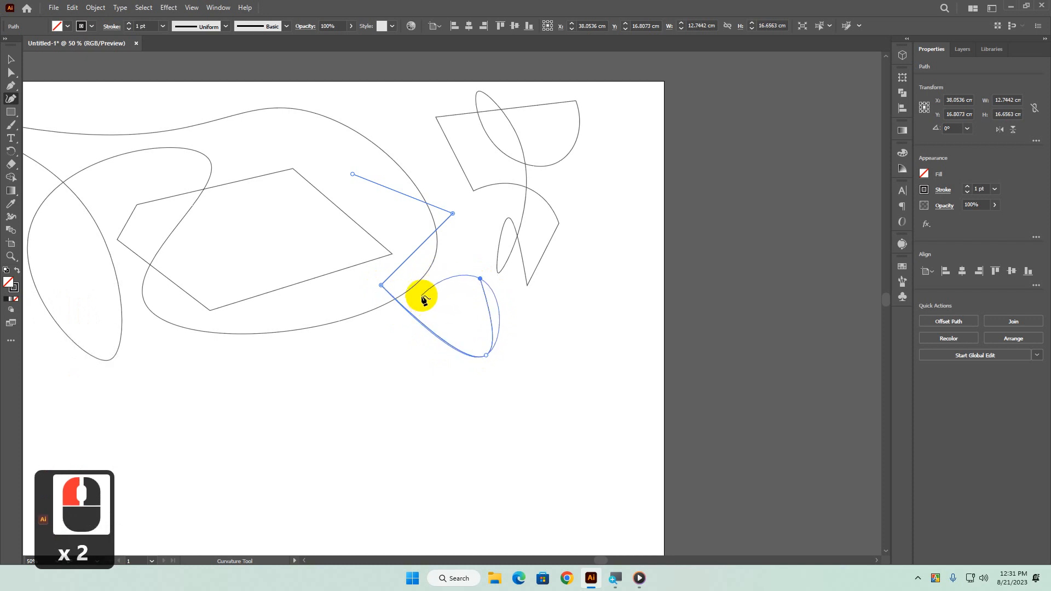
pyautogui.click(422, 300)
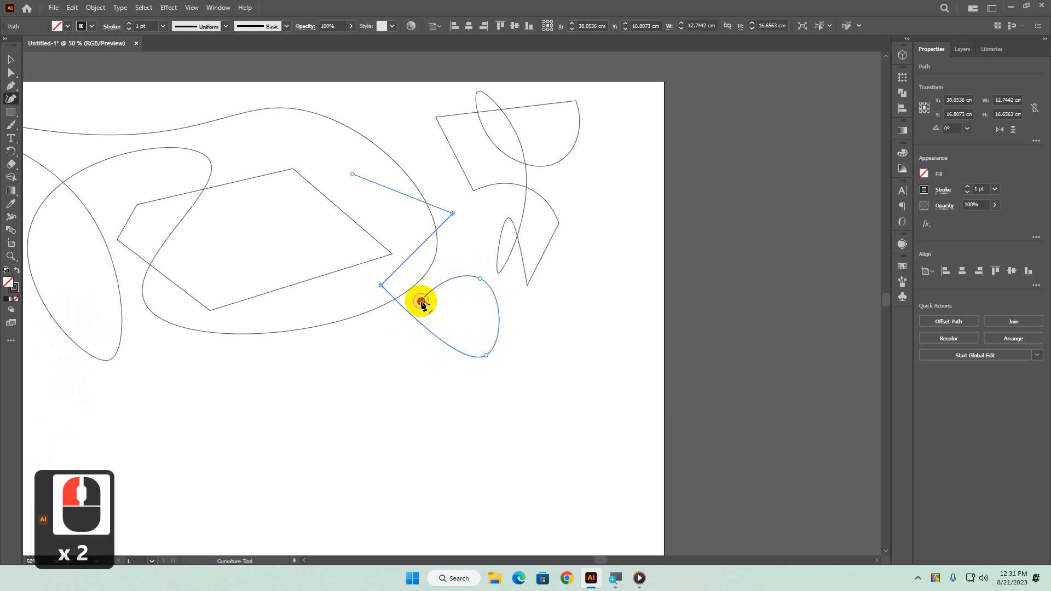
pyautogui.keyDown('alt'); pyautogui.click(420, 300); pyautogui.keyUp('alt')
pyautogui.click(453, 389)
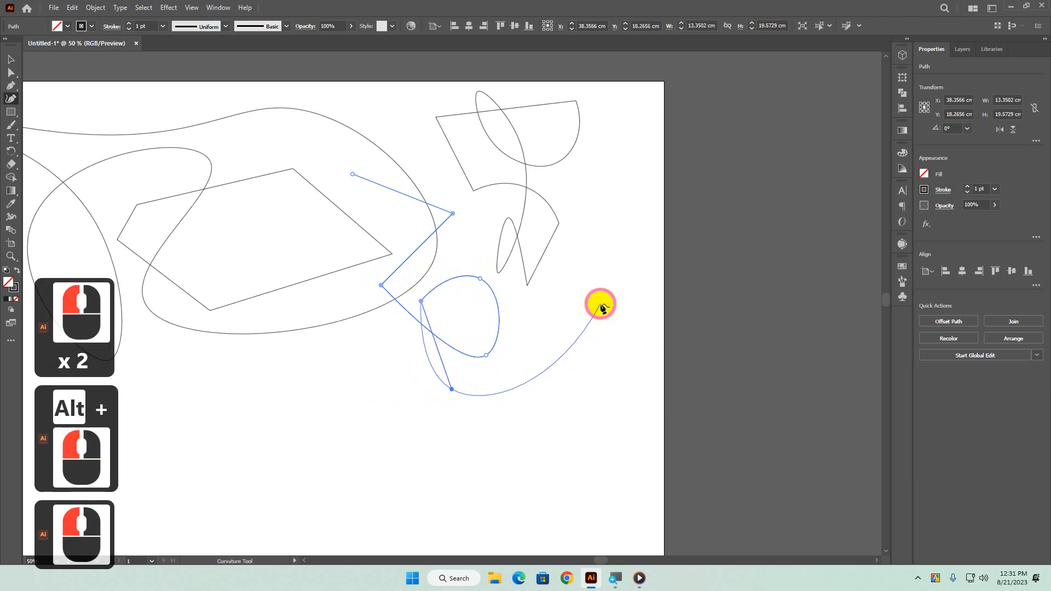
pyautogui.click(566, 346)
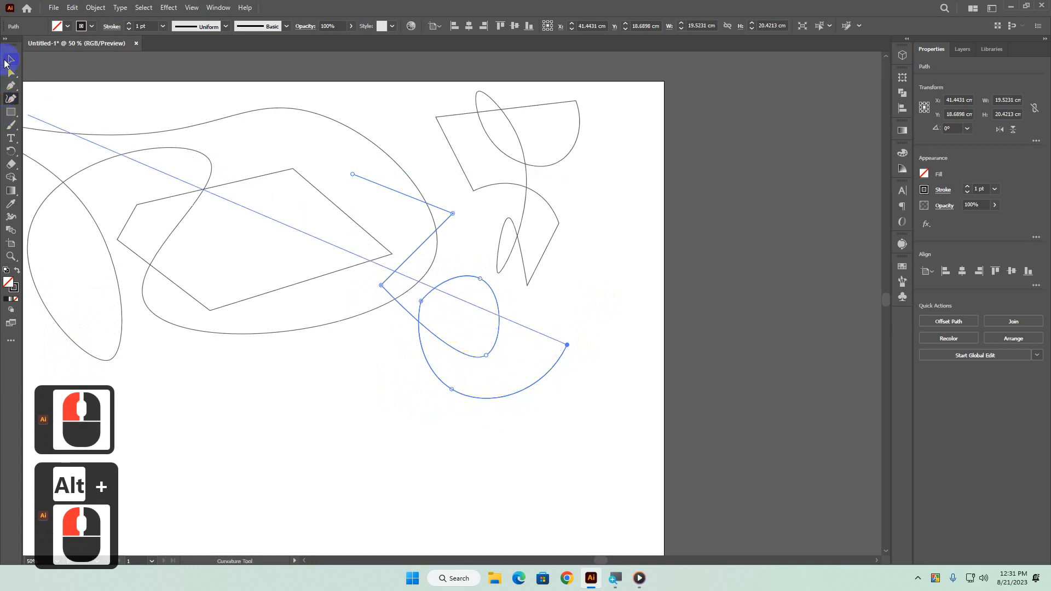
pyautogui.keyDown('alt'); pyautogui.click(353, 175); pyautogui.keyUp('alt')
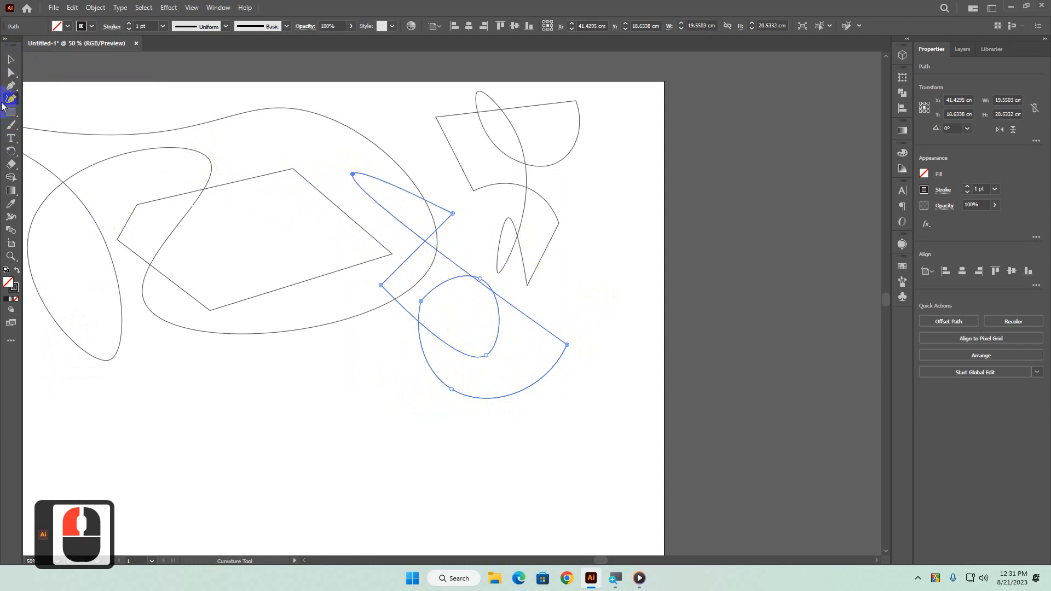
# - Shift the newest path slightly down and reposition its upper-left anchor point with Direct Selection
pyautogui.click(13, 77)
pyautogui.moveTo(353, 174); pyautogui.dragTo(414, 267)
pyautogui.click(365, 202)
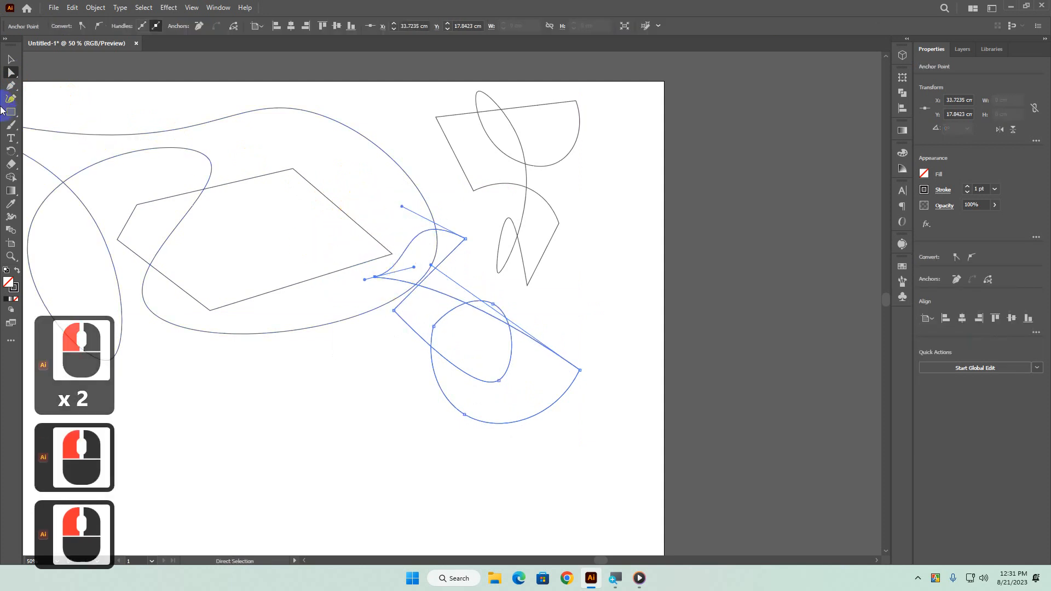
# - Convert the path's upper-right corner point to a smooth point with the Anchor Point tool, and return to the Selection tool
pyautogui.click(12, 74)
pyautogui.rightClick(12, 73)
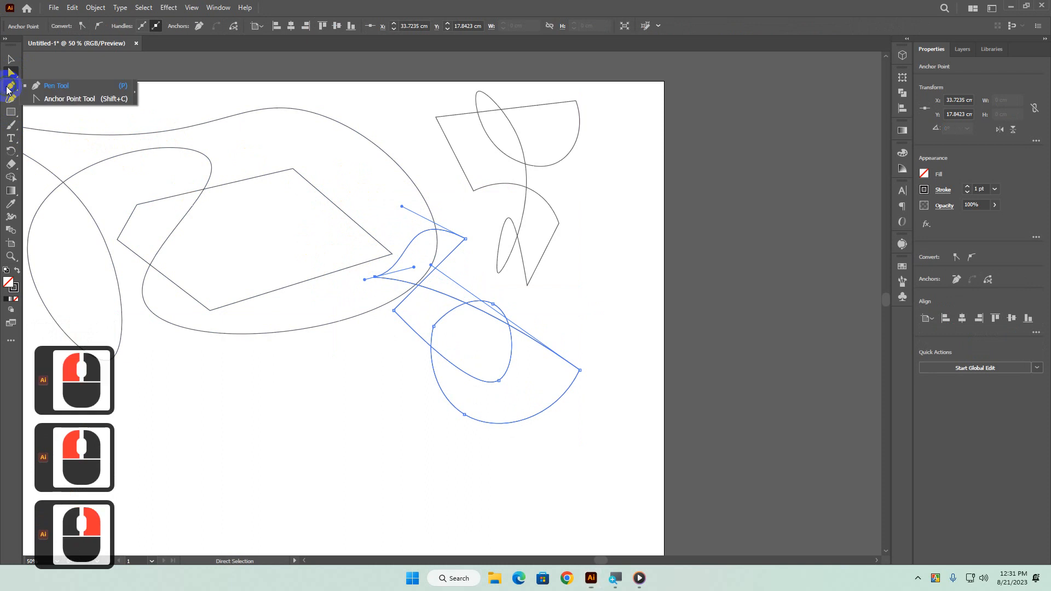
pyautogui.click(69, 104)
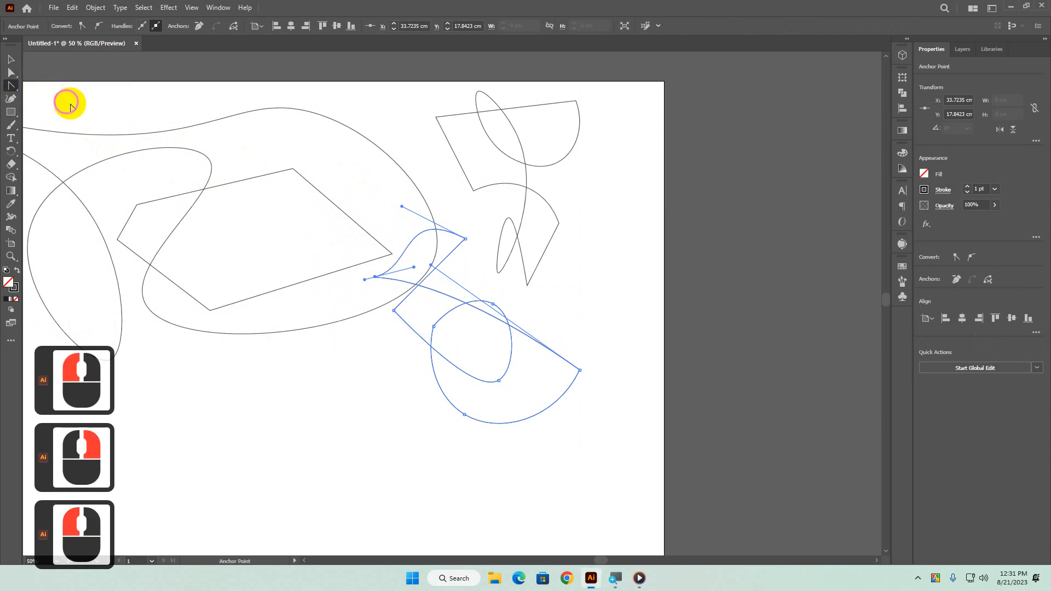
pyautogui.click(467, 240)
pyautogui.moveTo(465, 241); pyautogui.dragTo(501, 271)
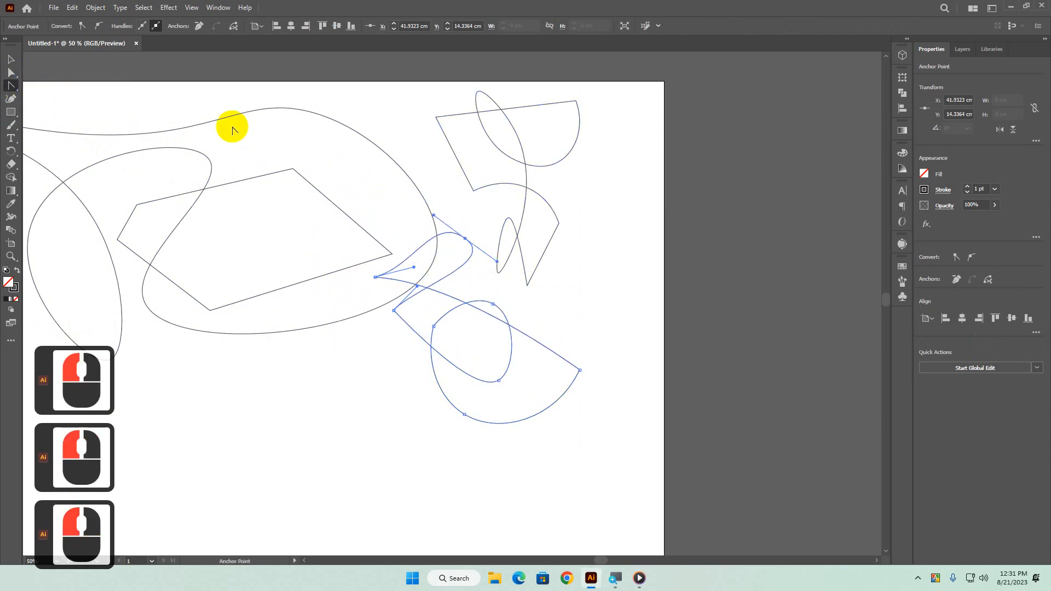
pyautogui.click(11, 59)
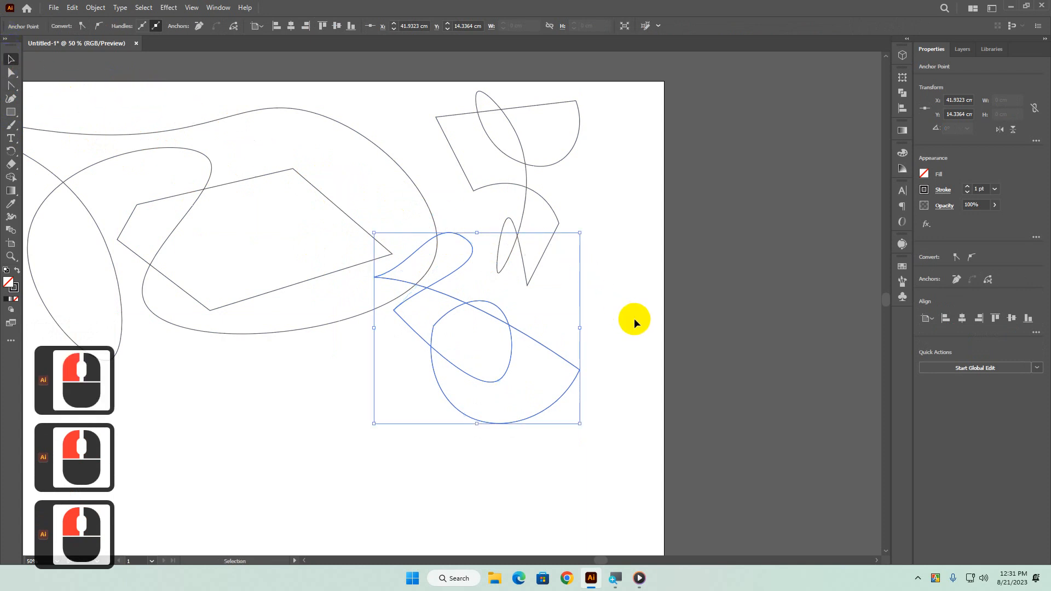